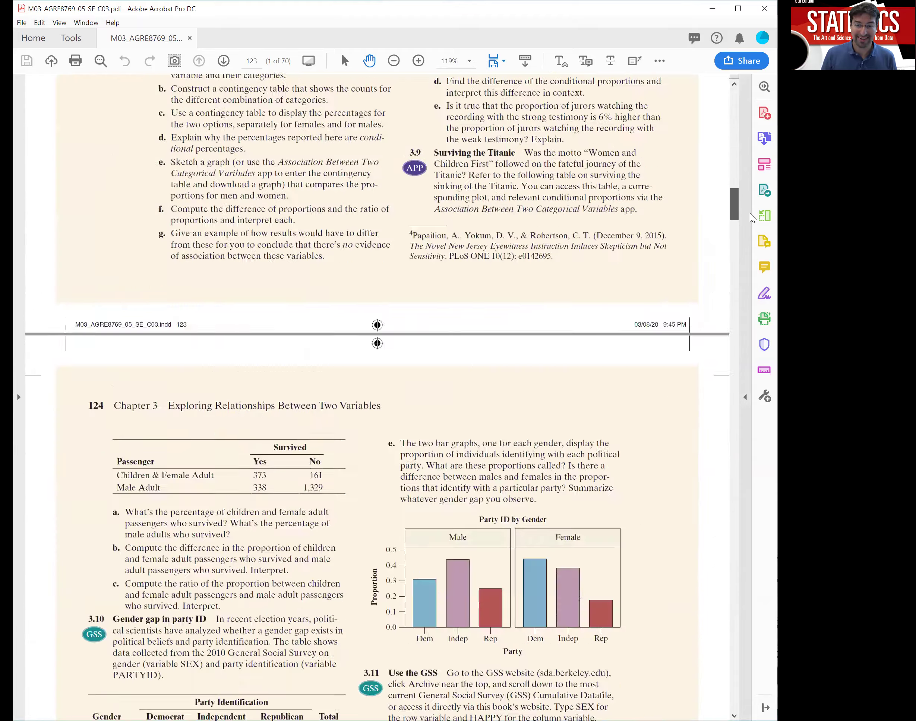
- Examine Example 5 on worldwide Internet and Facebook use in the textbook, including the countries and penetration rates in Table 3.4
scroll(505, 465, "down", 5)
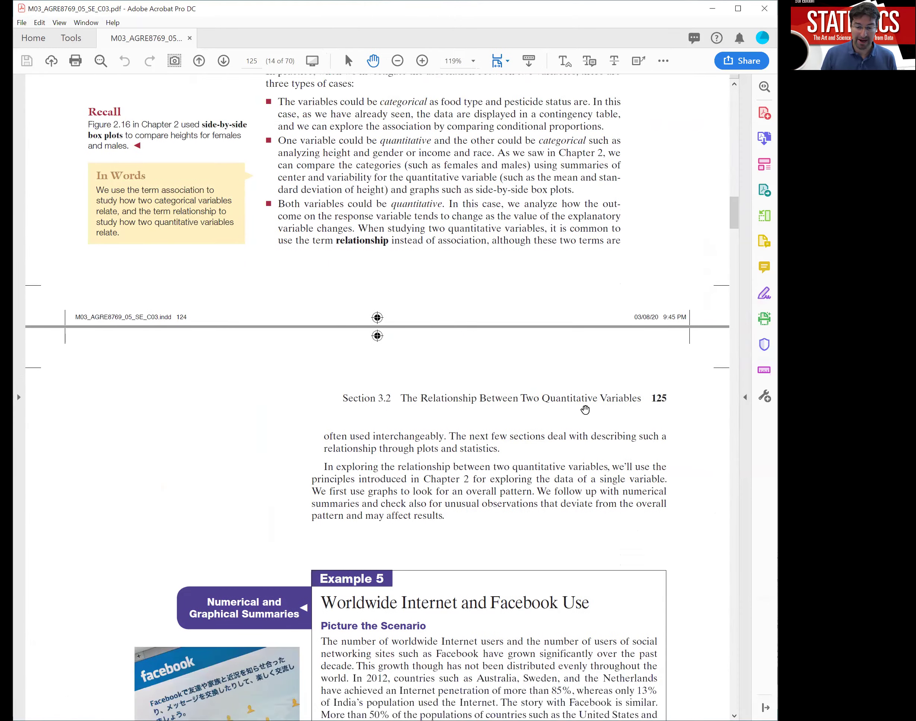
scroll(505, 465, "down", 8)
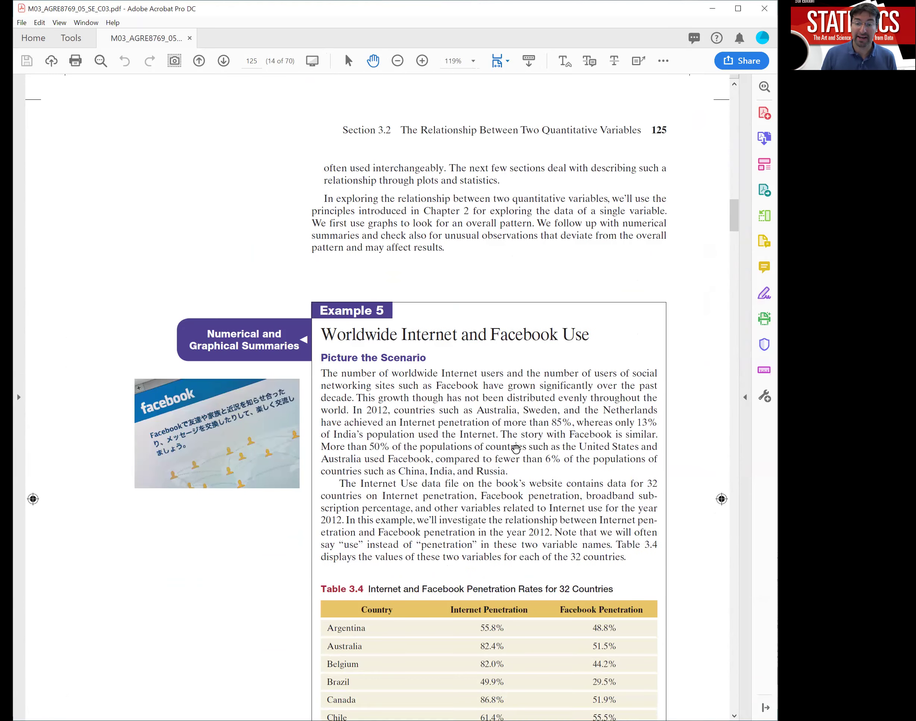
scroll(513, 429, "down", 2)
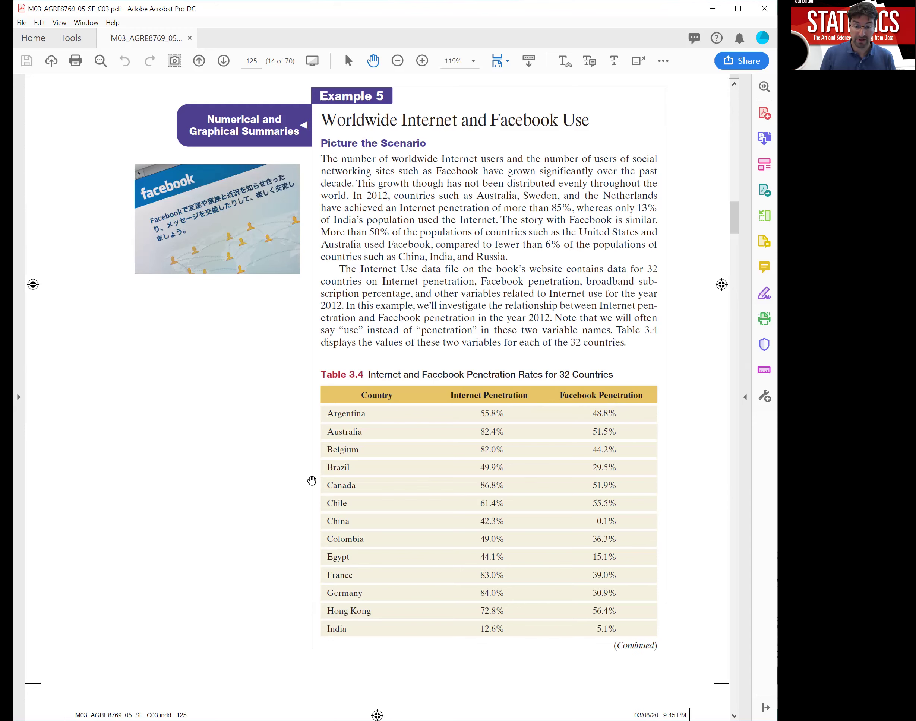
left_click_drag(327, 449, 627, 444)
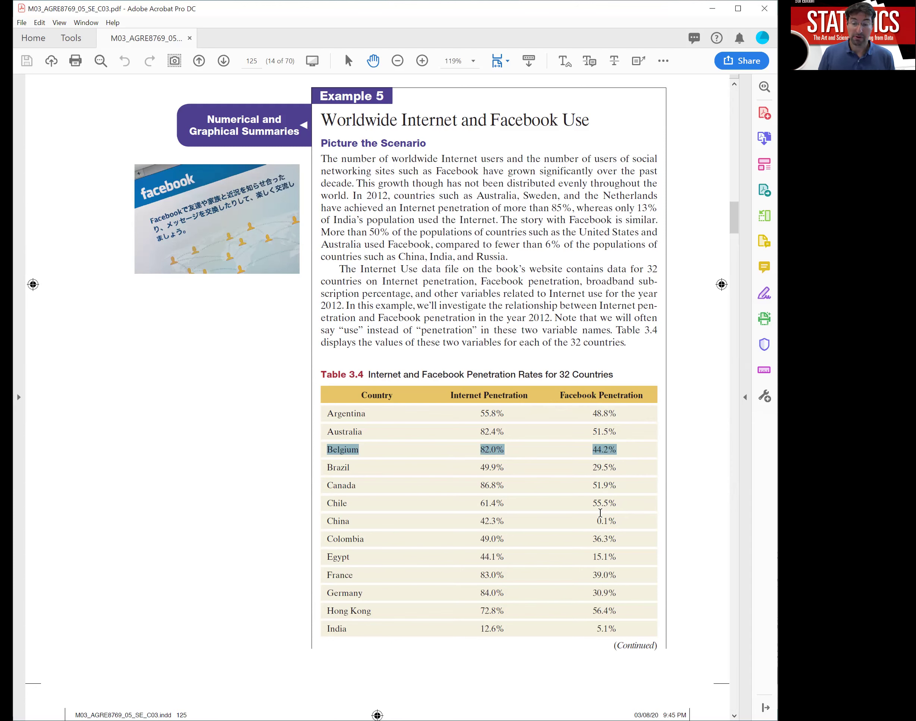
left_click(534, 388)
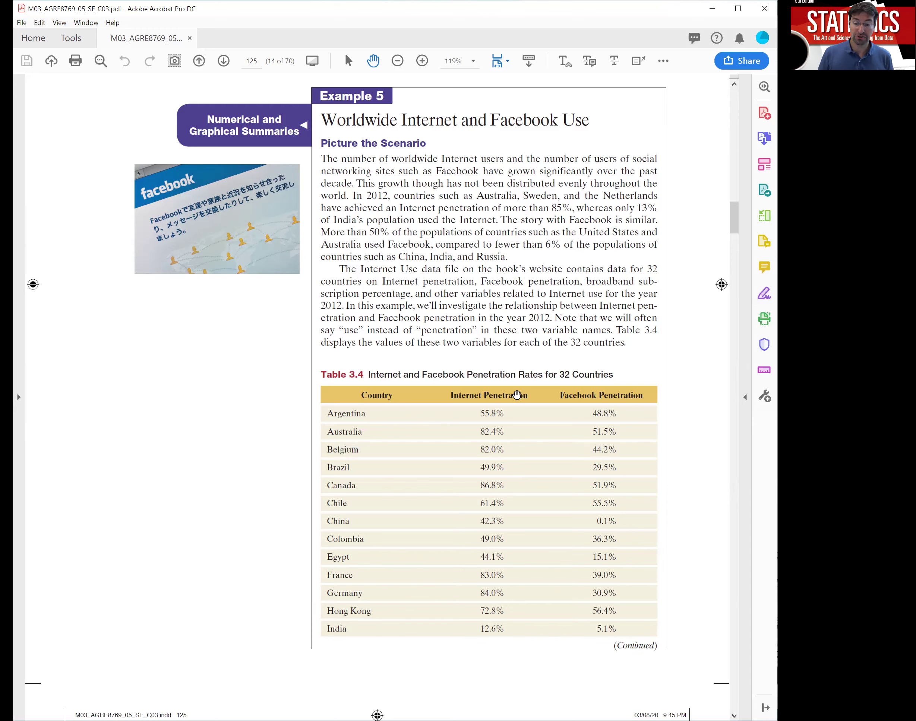
left_click_drag(449, 397, 643, 396)
left_click(561, 394)
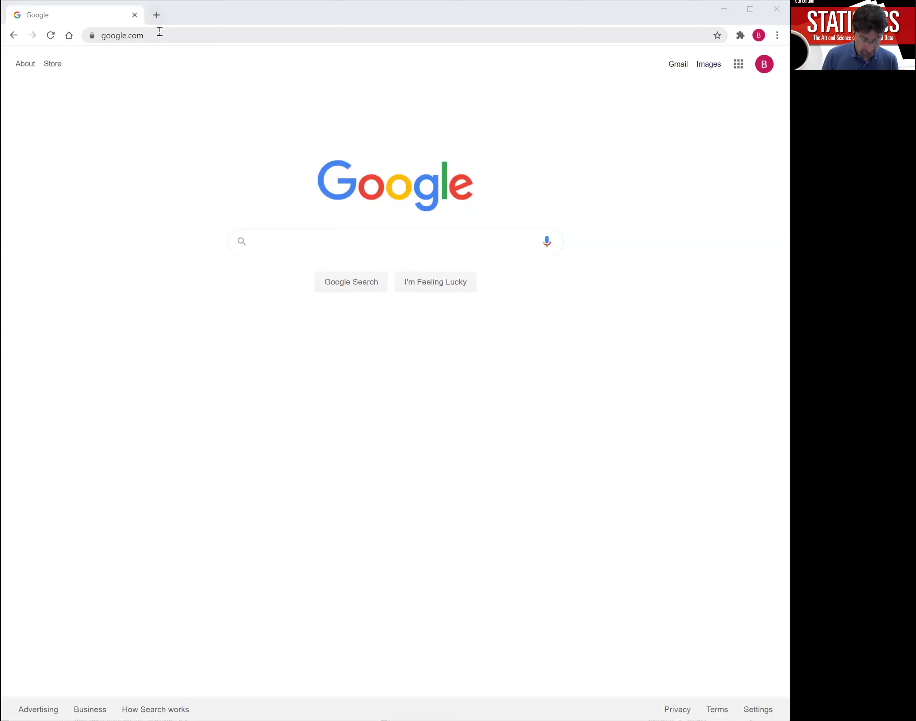
- Switch to the Chrome browser, go to artofstat.com and open its Web Apps page
left_click(159, 33)
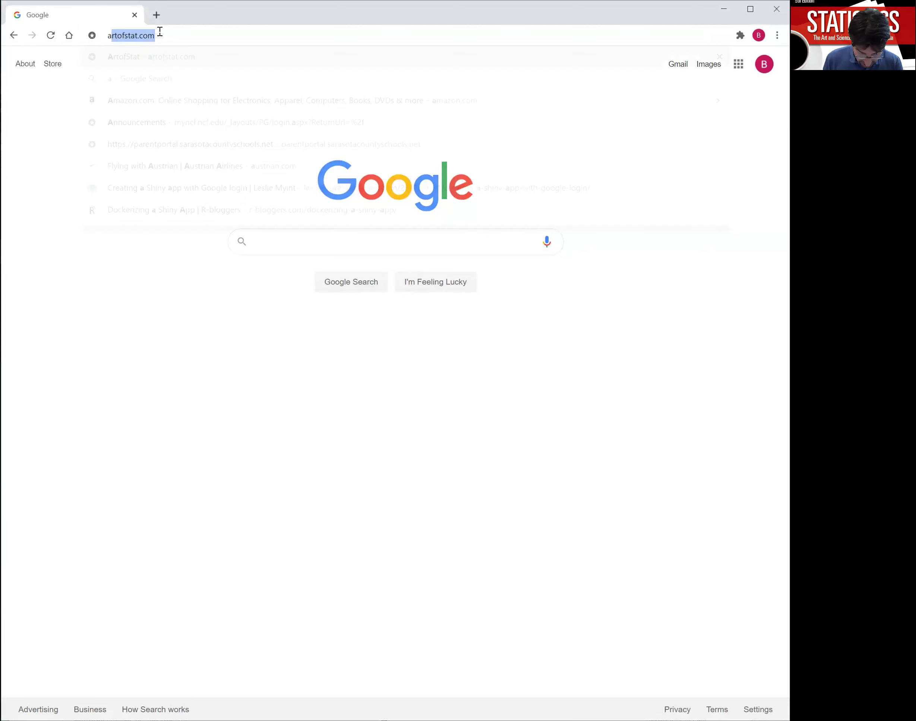
type("artofstat.com")
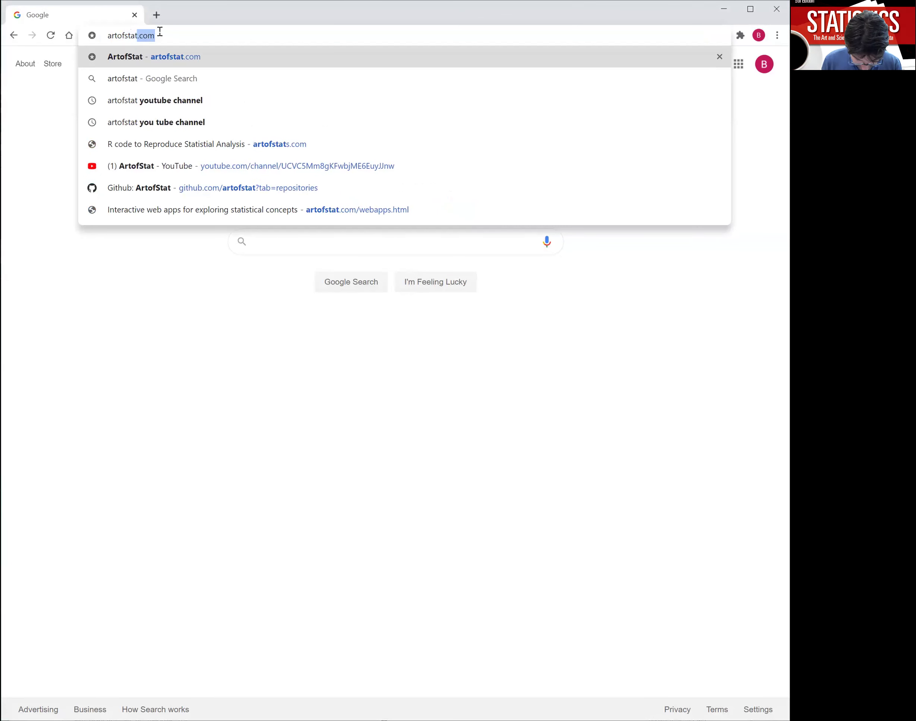
key("Return")
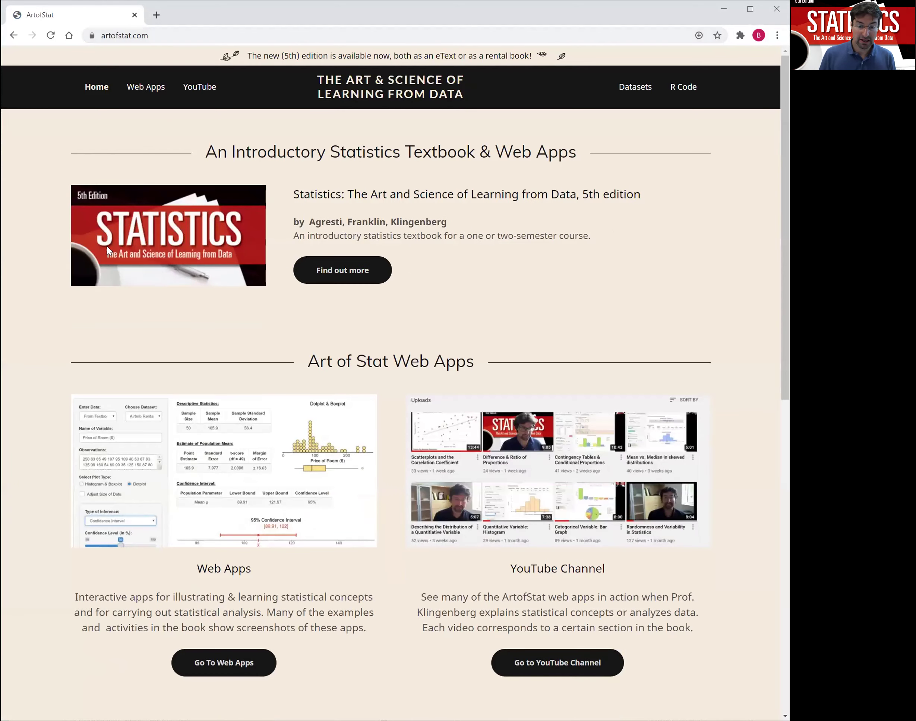
scroll(255, 408, "down", 3)
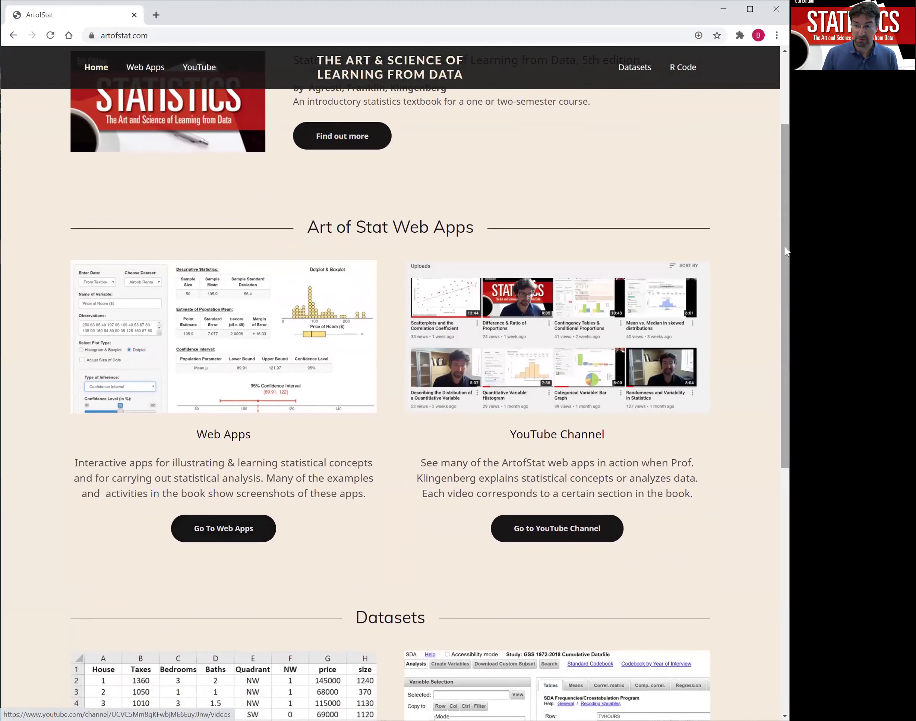
left_click(235, 528)
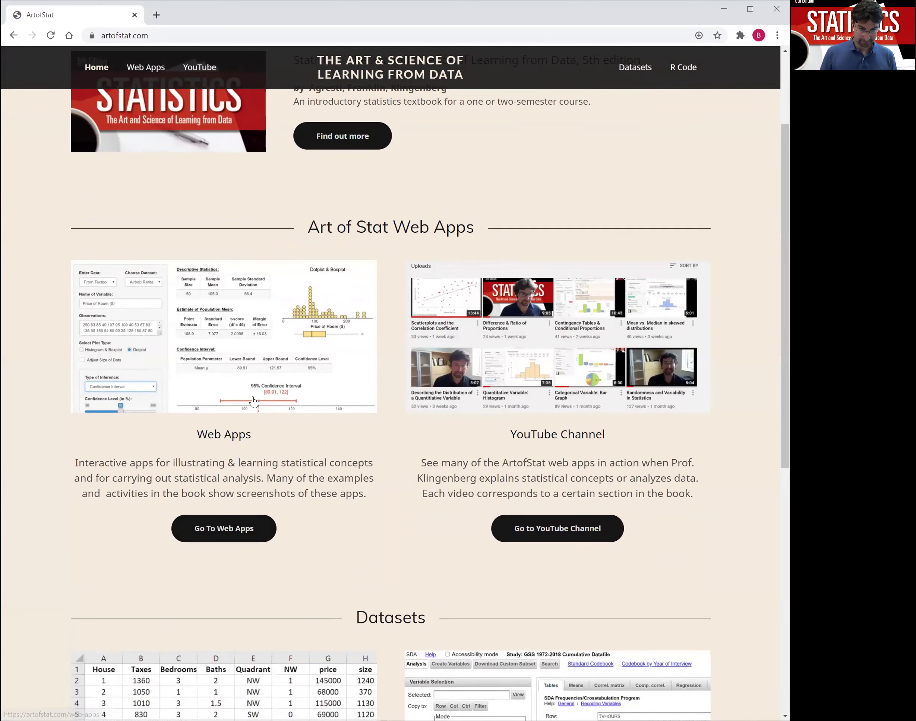
- Open the Scatterplots & Correlation app from the Association, Correlation & Regression section
scroll(360, 317, "down", 5)
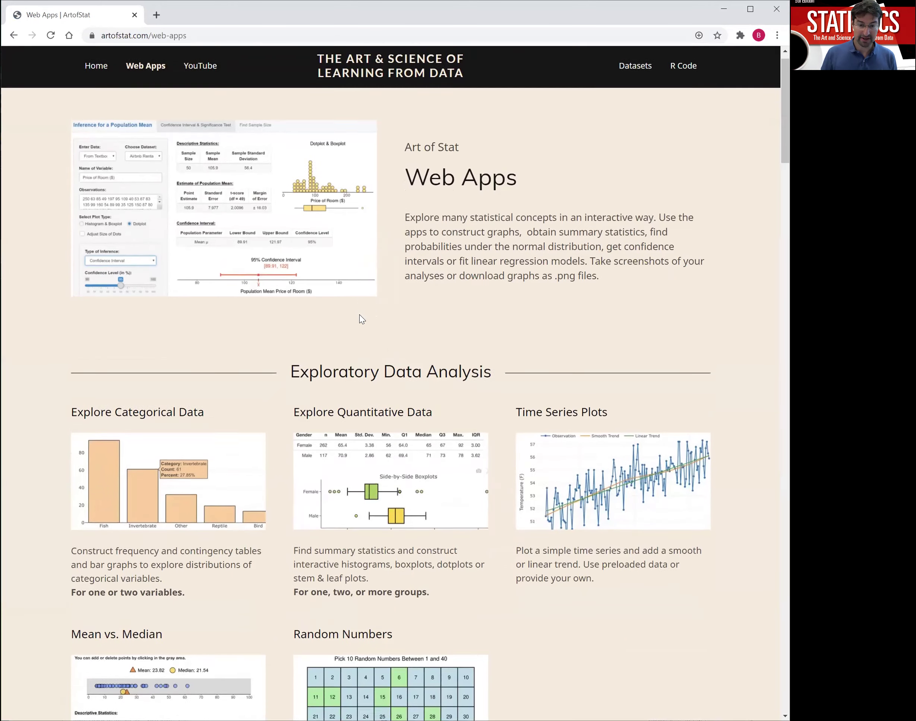
scroll(373, 297, "down", 12)
left_click_drag(248, 194, 535, 194)
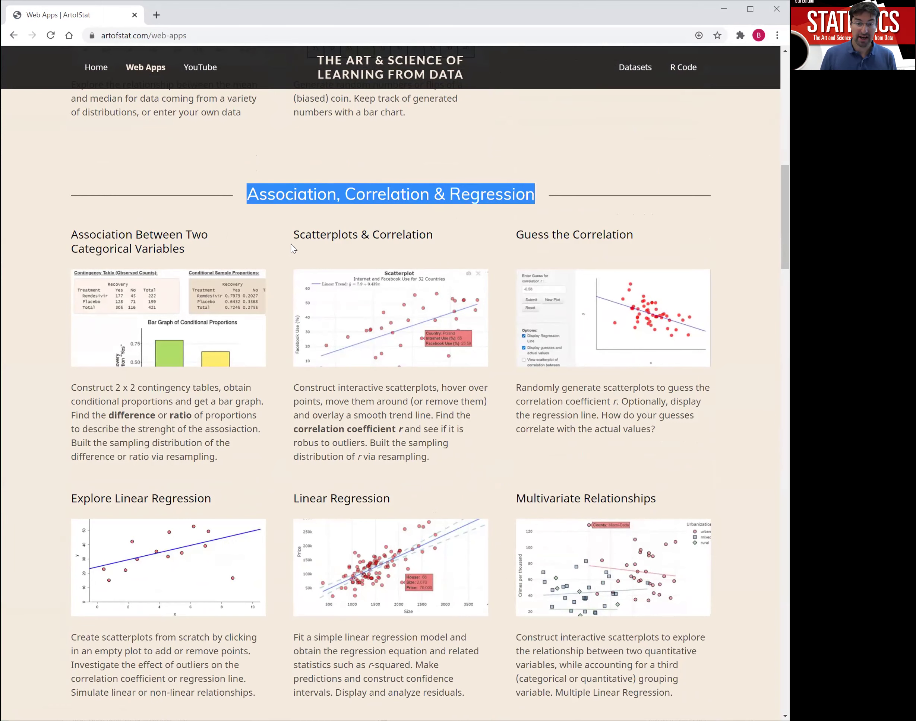
left_click_drag(293, 234, 433, 235)
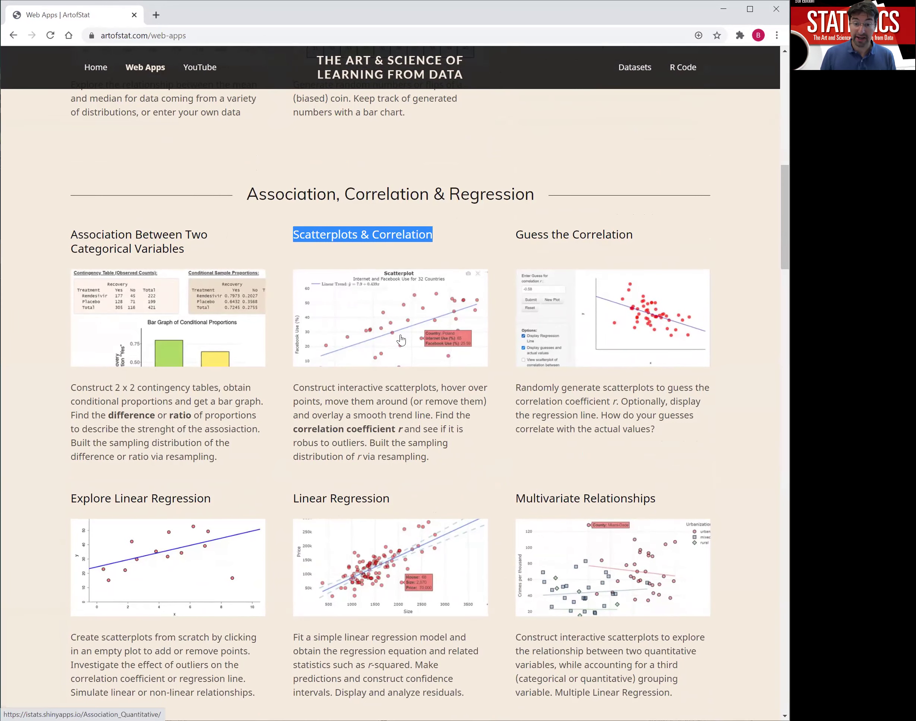
left_click(365, 326)
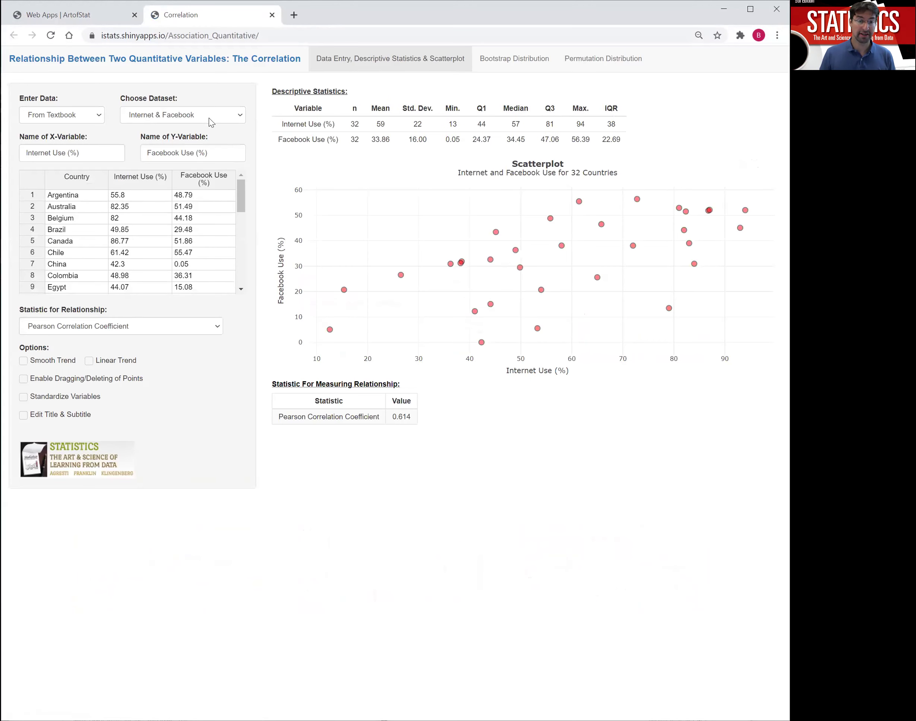
- Choose the Internet & Facebook dataset and inspect individual scatterplot points such as Spain, Sweden, the United States, India and Mexico
left_click(242, 121)
left_click(205, 136)
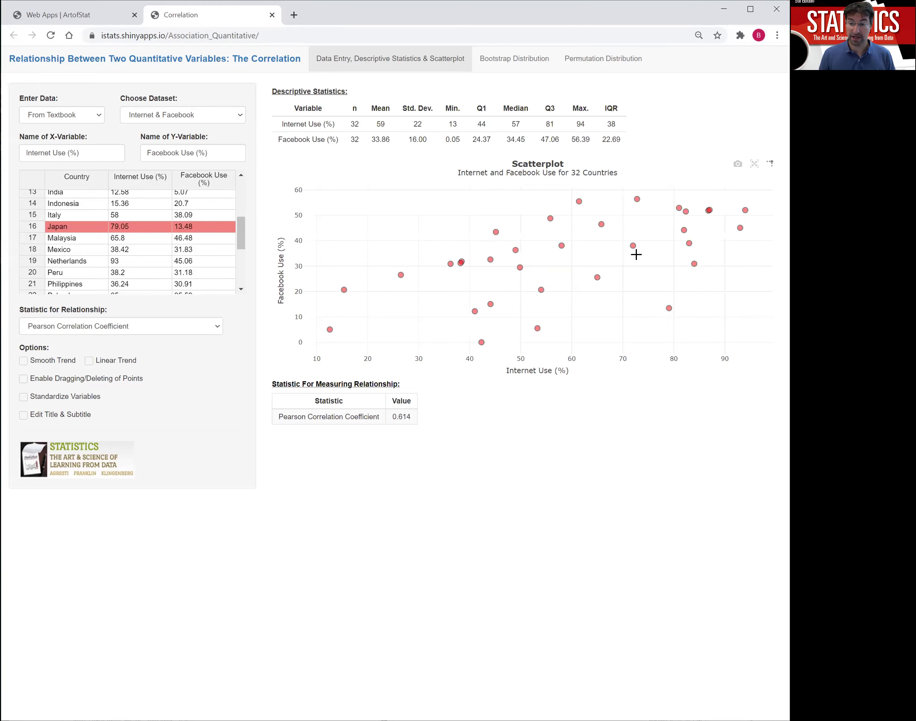
mouse_move(632, 243)
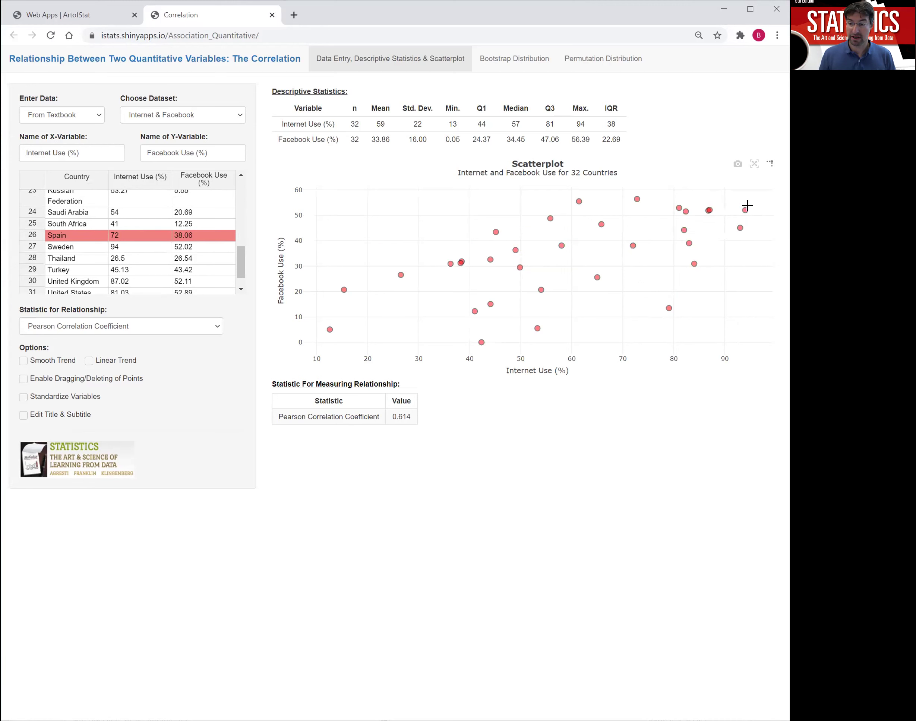
mouse_move(746, 208)
mouse_move(704, 212)
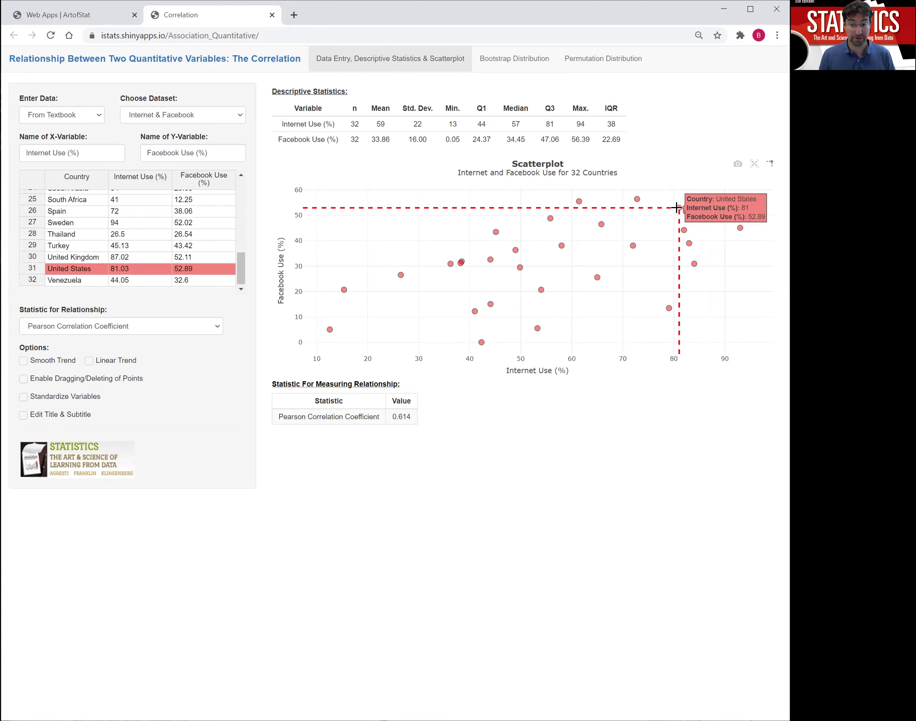
mouse_move(336, 325)
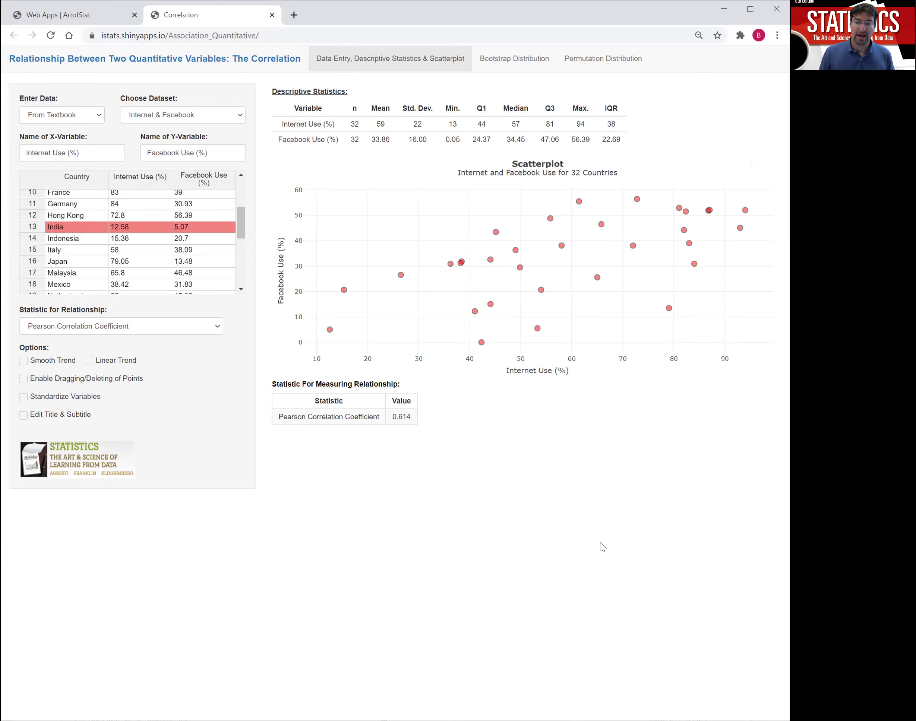
left_click(462, 262)
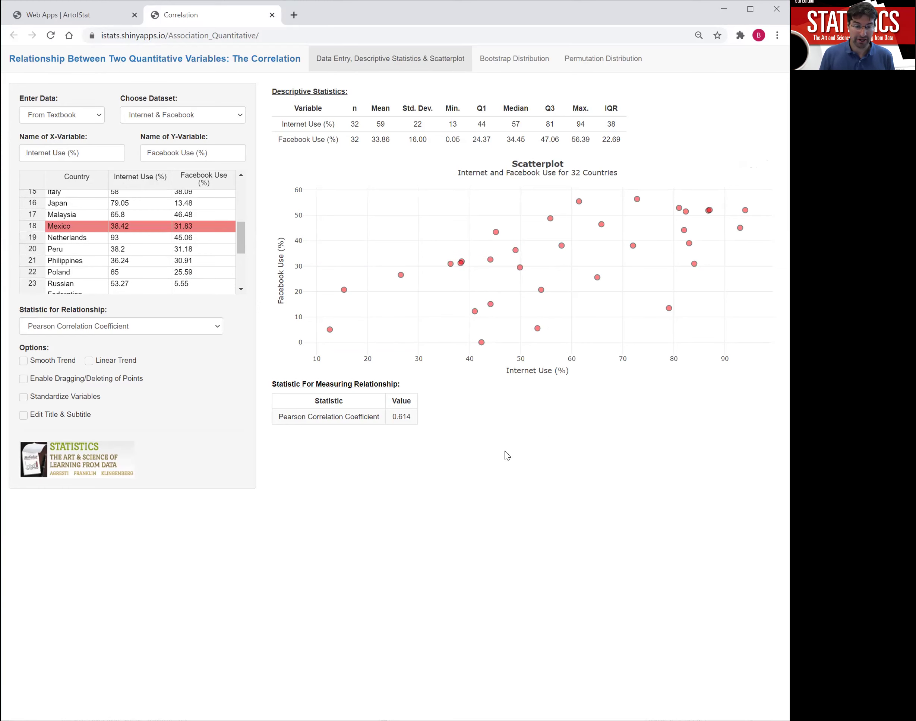
- Overlay the smooth and linear trends on the Internet and Facebook scatterplot, and remove the smooth trend to keep only the linear one
left_click(47, 364)
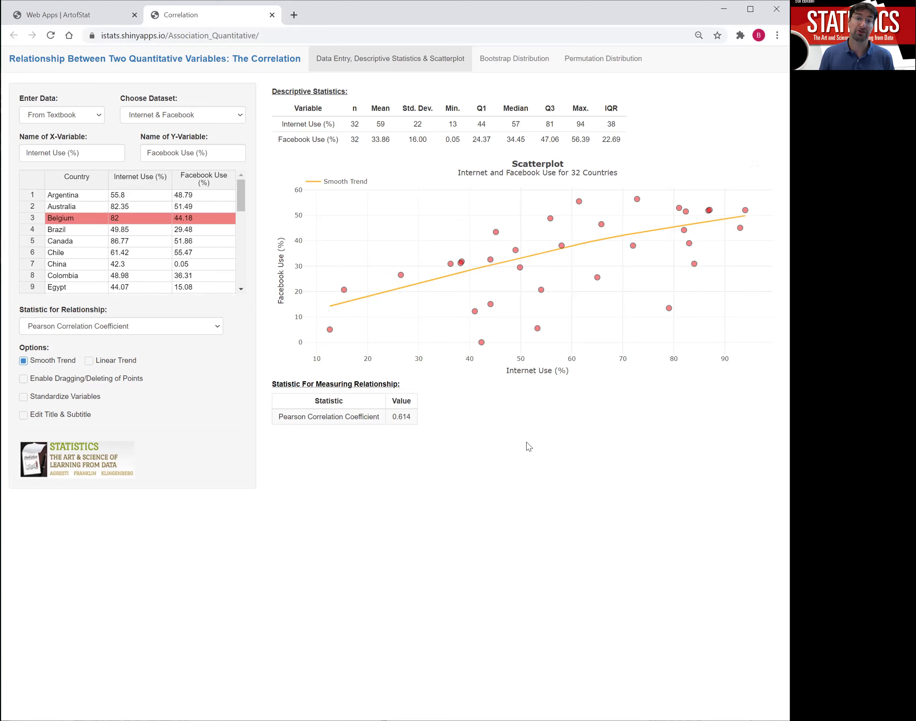
left_click(89, 361)
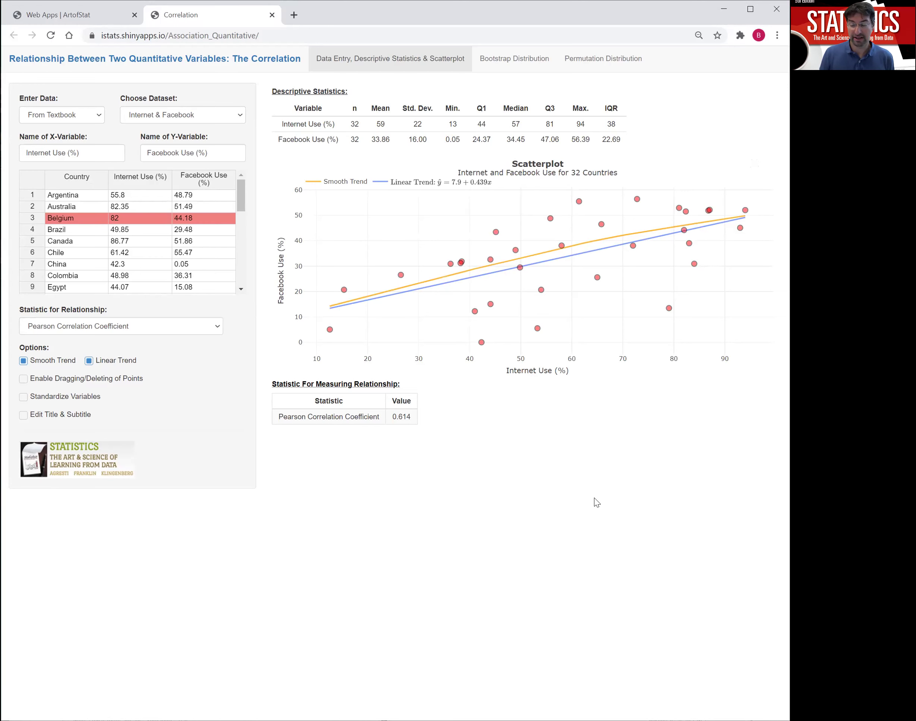
left_click(23, 360)
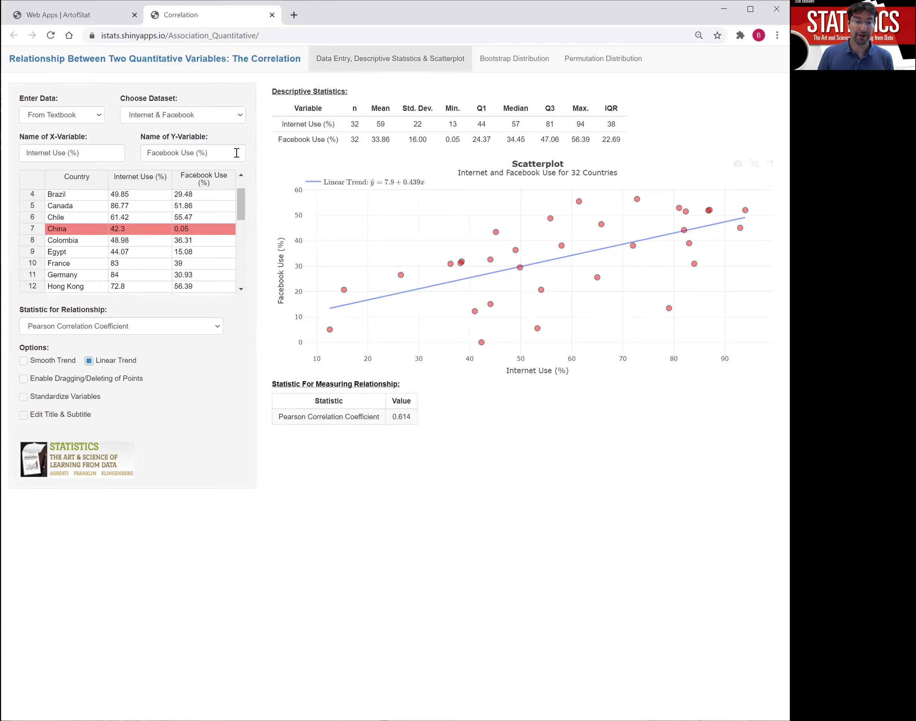
- Change the dataset to Gas Mileage and Weight, and remove the linear trend after checking the Mercedes-Benz SLR point
left_click(236, 114)
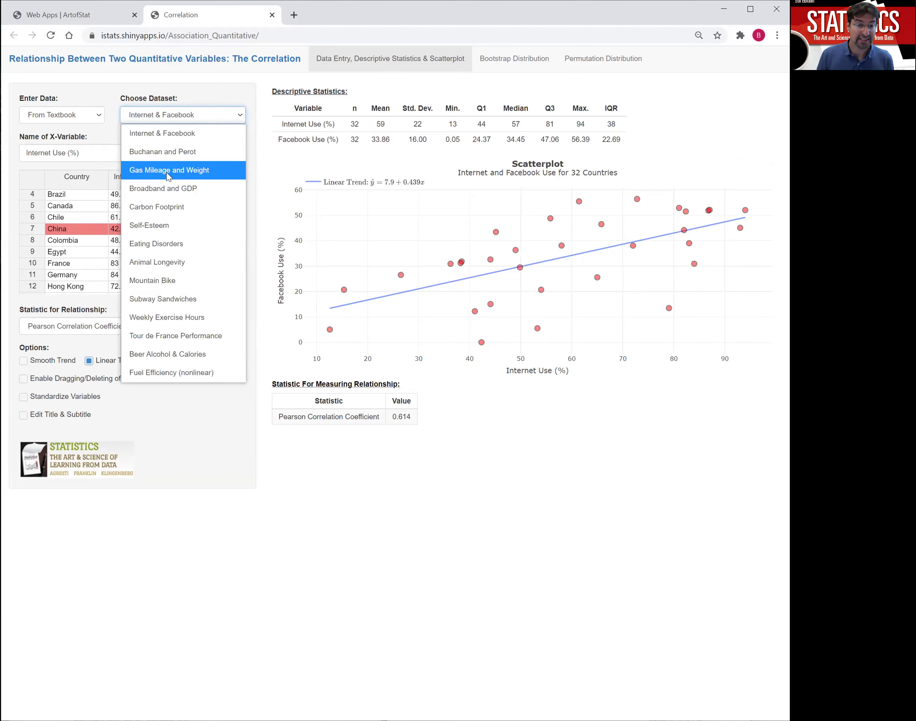
left_click(182, 171)
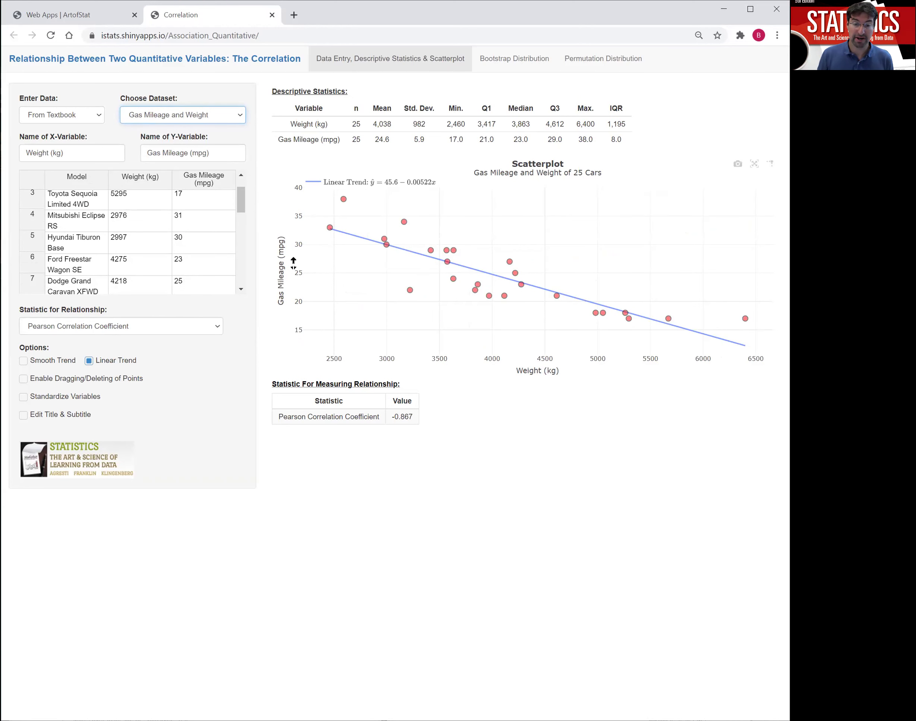
left_click(409, 291)
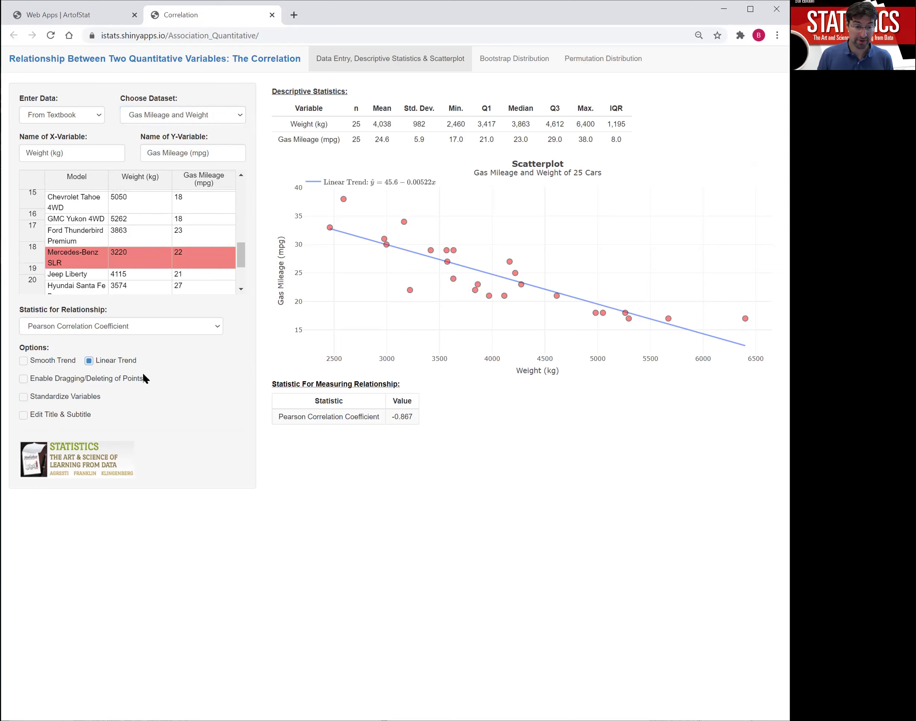
left_click(123, 360)
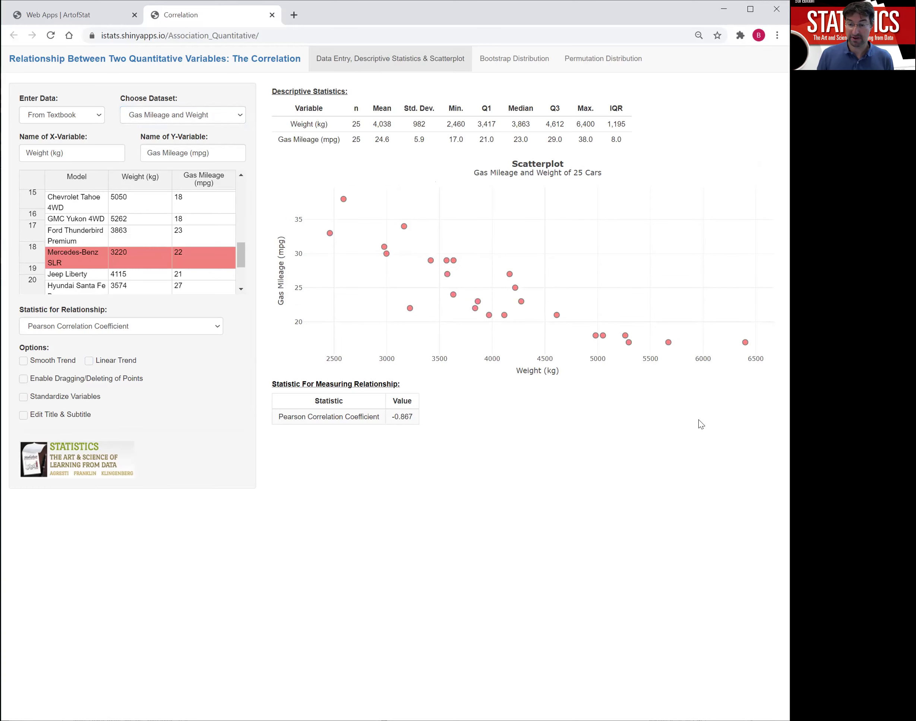
- Enable dragging and deleting of points, and delete the Hummer H2 point from the gas mileage scatterplot
left_click(475, 308)
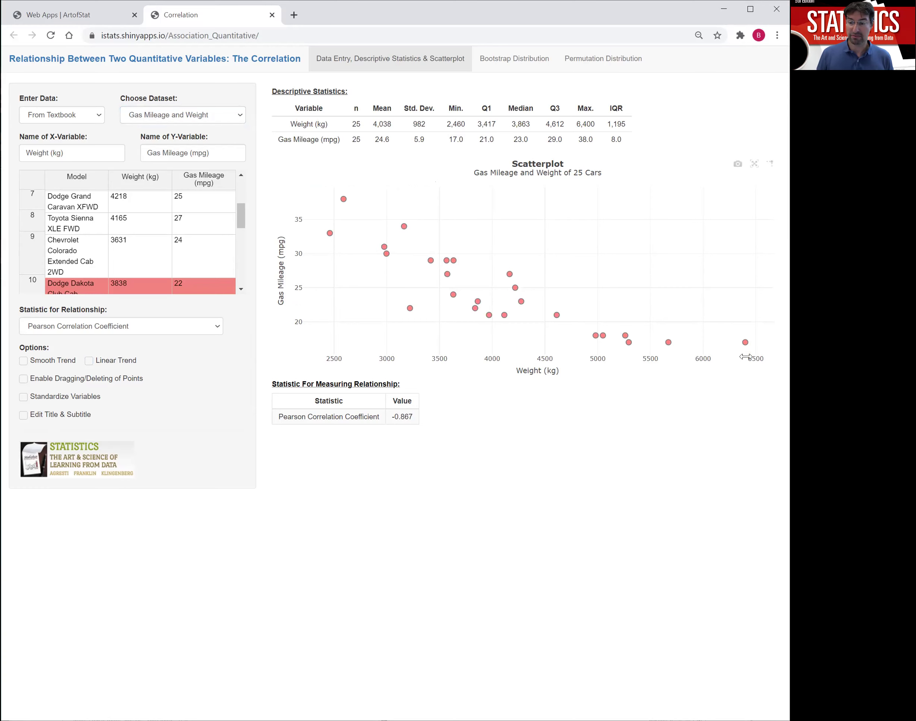
left_click(744, 342)
left_click(430, 260)
left_click(744, 342)
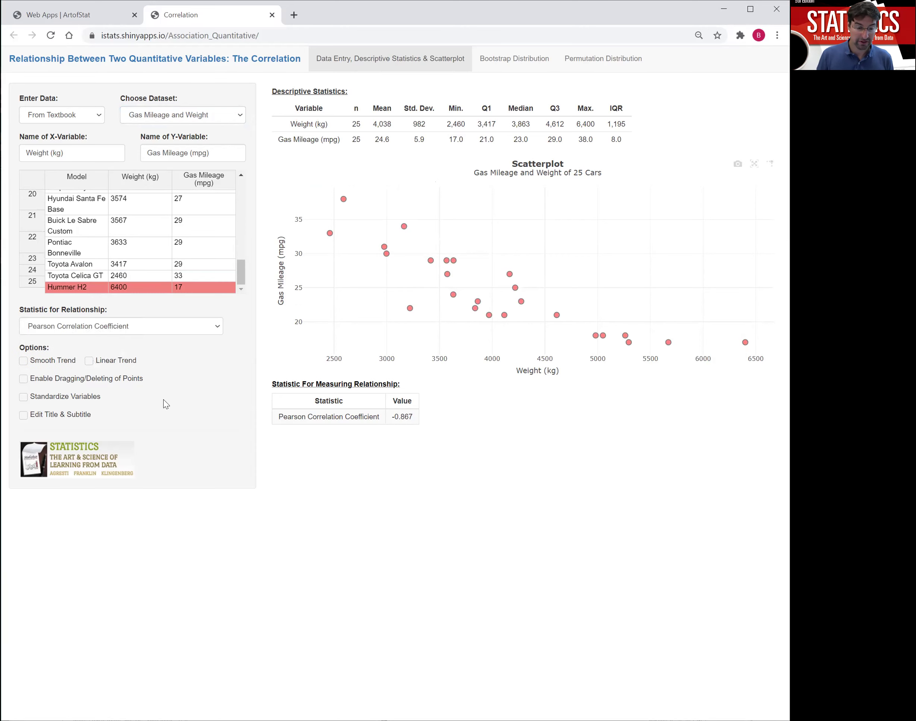
left_click(62, 382)
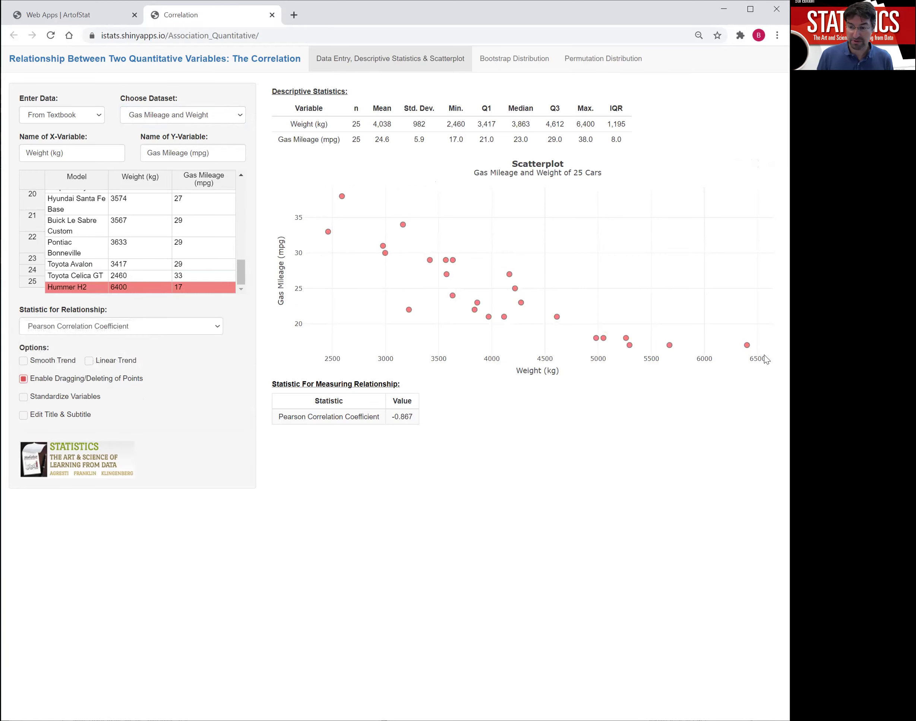
left_click(745, 343)
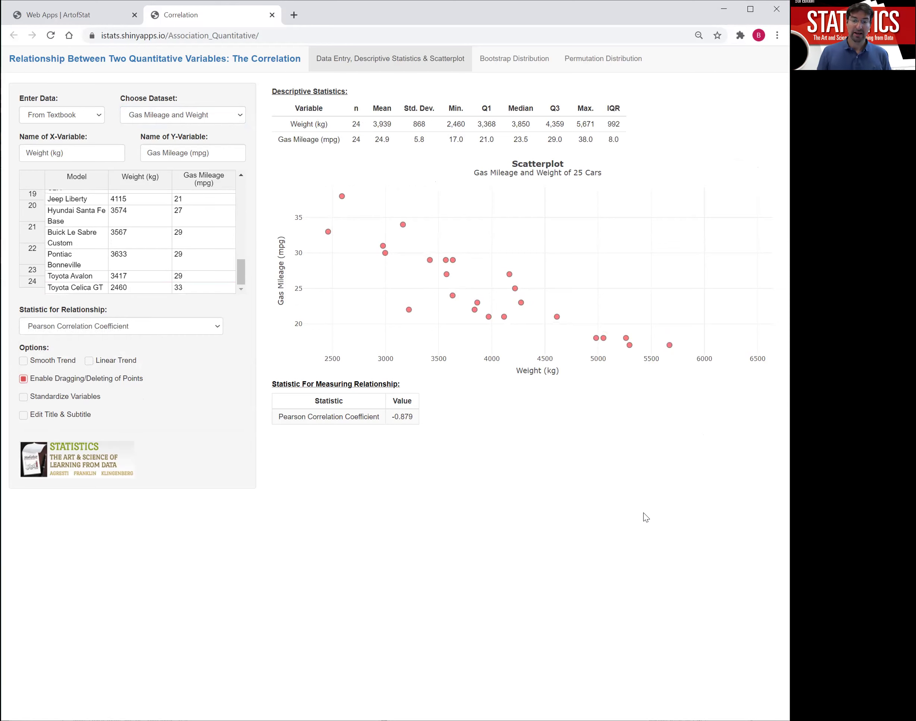
- Compare the smooth and linear trends on the gas mileage scatterplot, leaving only the linear trend displayed
left_click(46, 364)
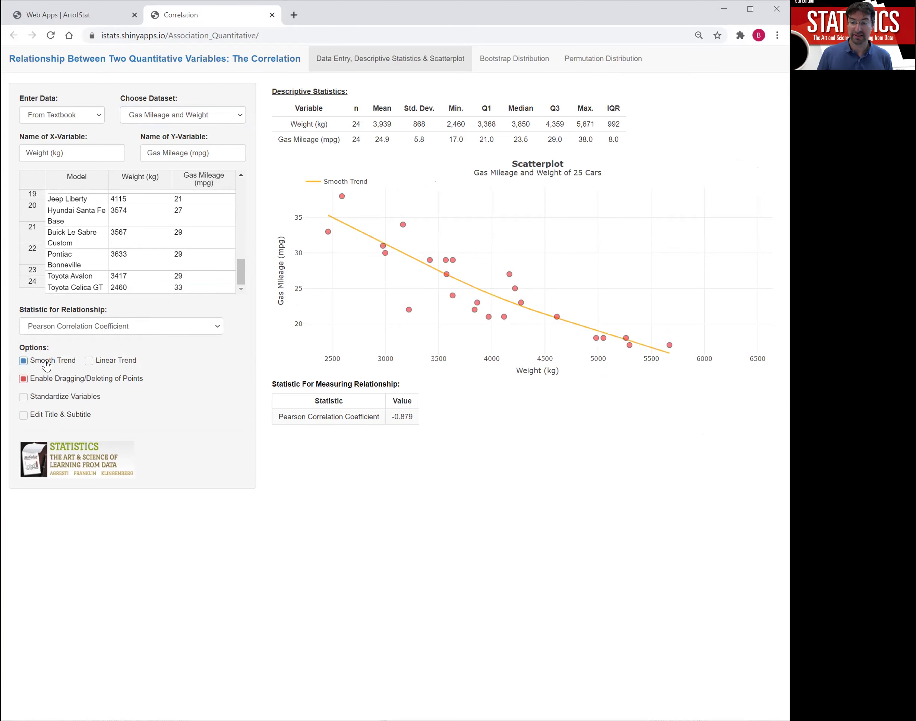
left_click(90, 362)
left_click(23, 361)
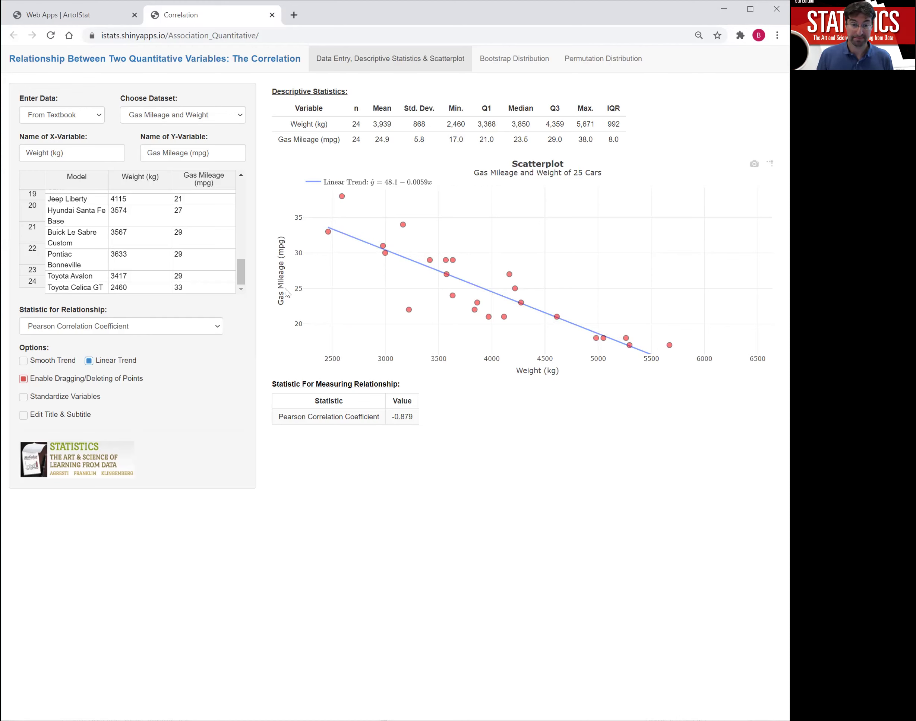
- Change the dataset to Tour de France Performance
left_click(239, 116)
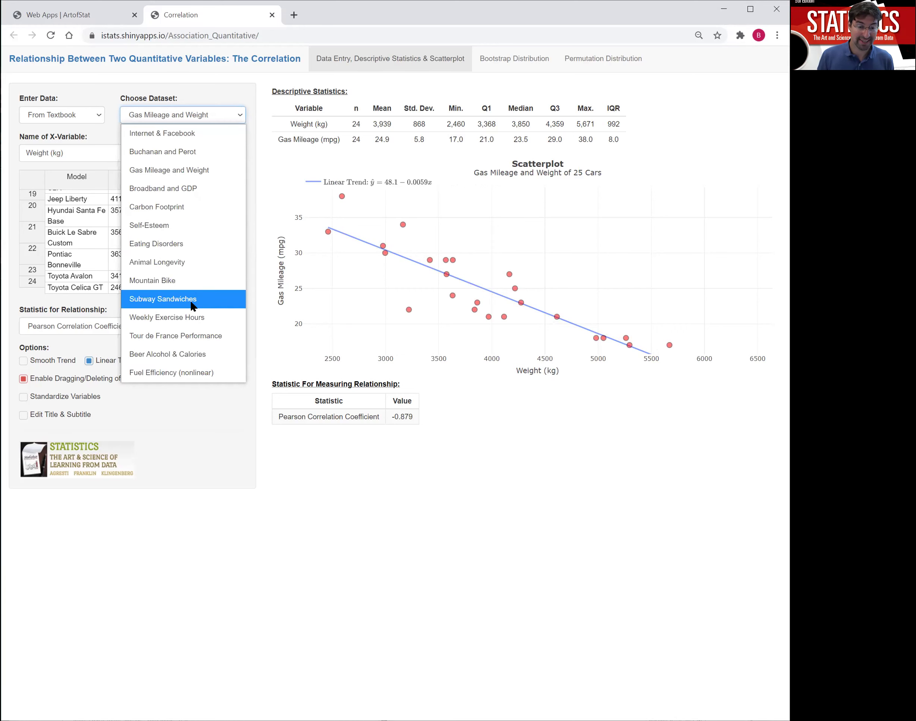
left_click(165, 337)
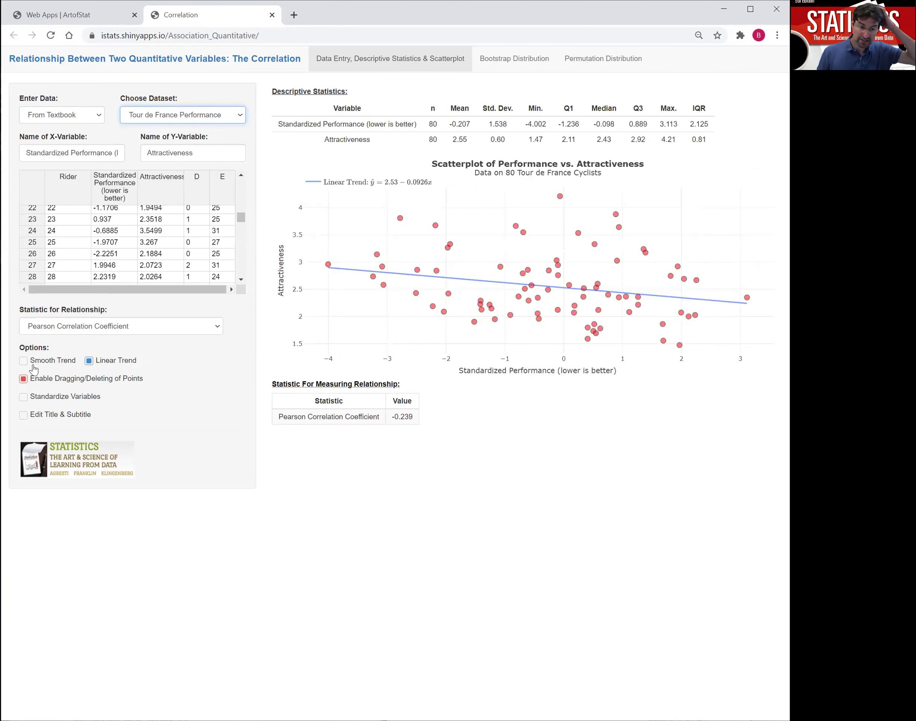
- Disable dragging and deleting of points, and compare the smooth and linear trends on the Tour de France scatterplot, leaving only the linear trend displayed
left_click(89, 360)
left_click(80, 378)
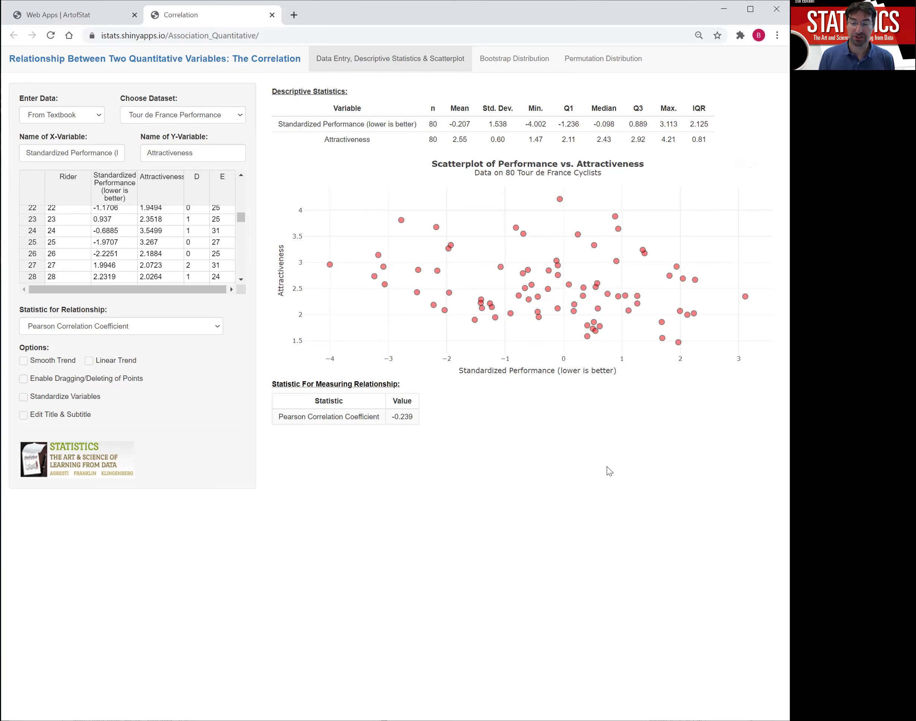
left_click(70, 364)
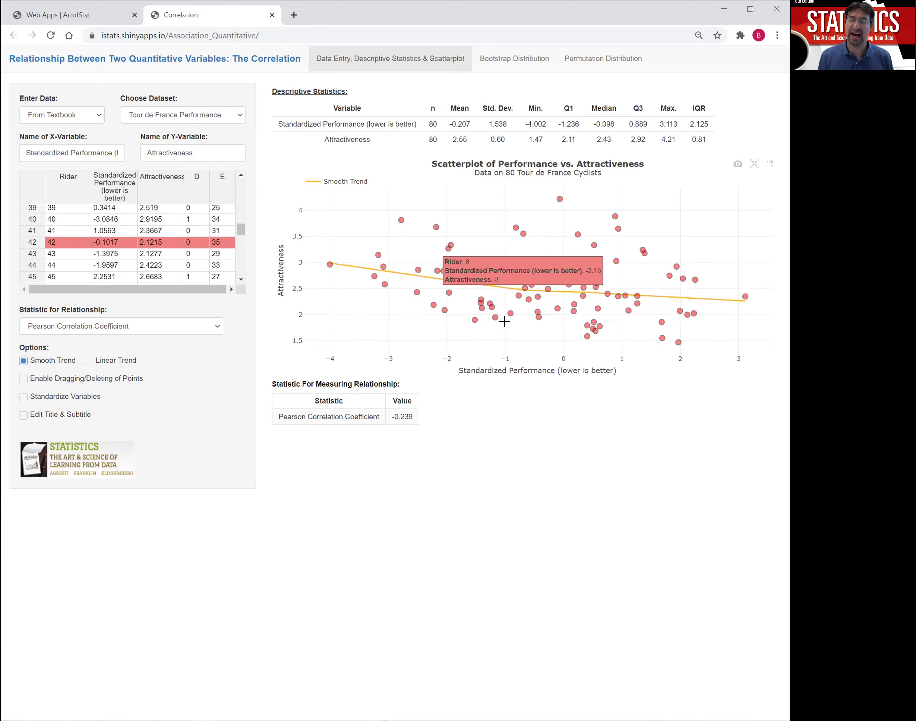
left_click(89, 360)
left_click(55, 361)
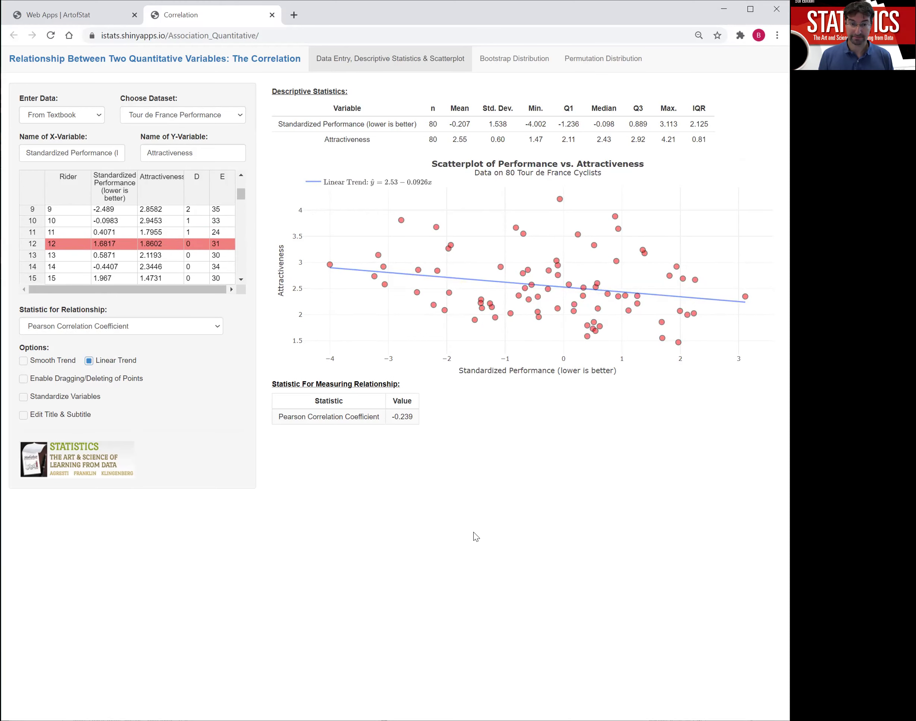
- Change the dataset to Fuel Efficiency (nonlinear), and remove the linear trend from the scatterplot
left_click(238, 117)
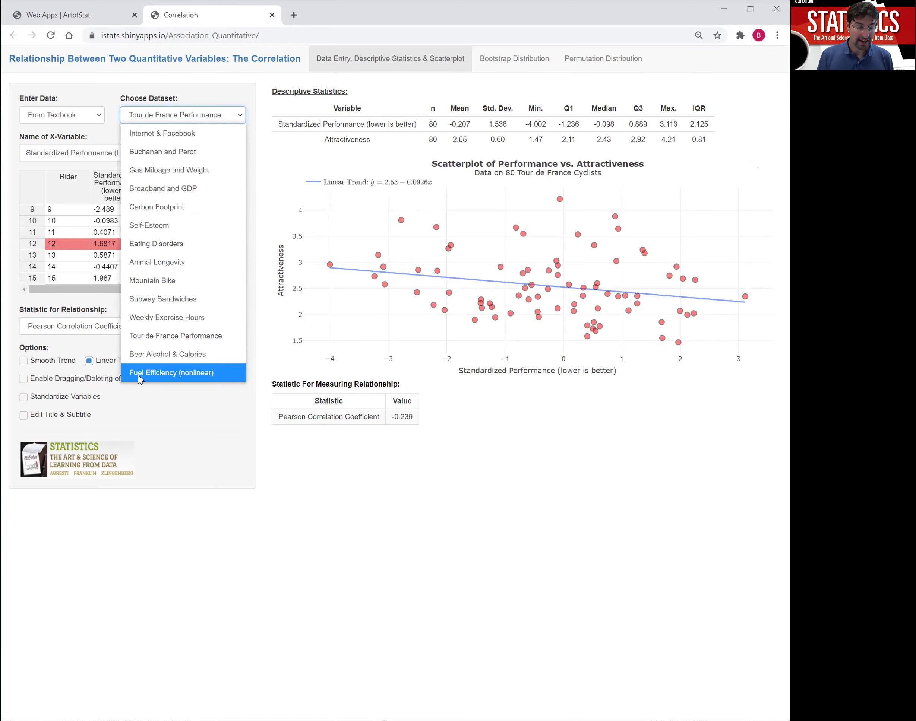
left_click(152, 373)
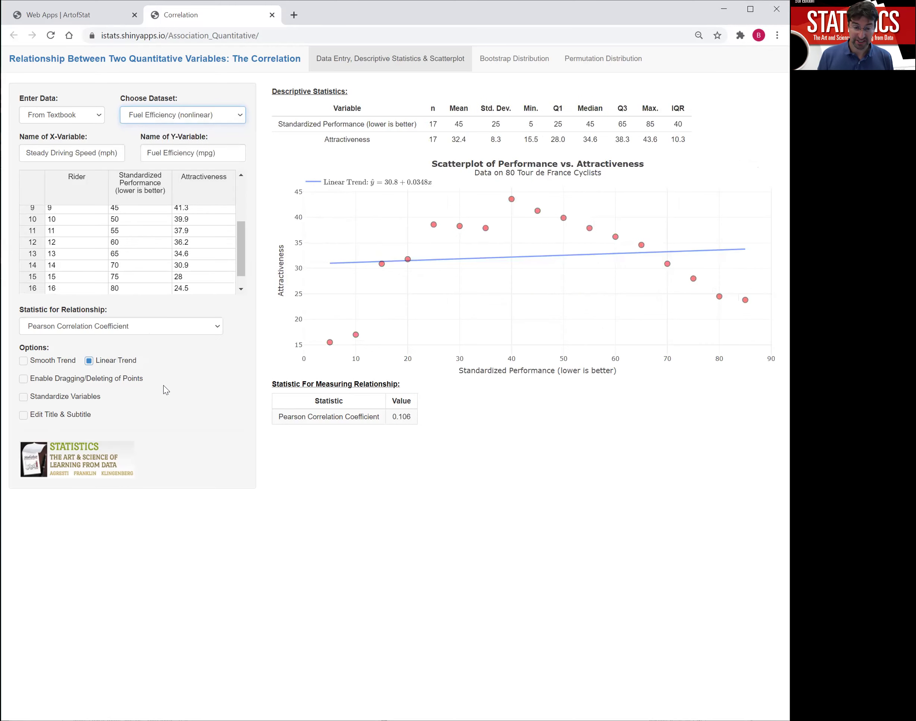
left_click(89, 360)
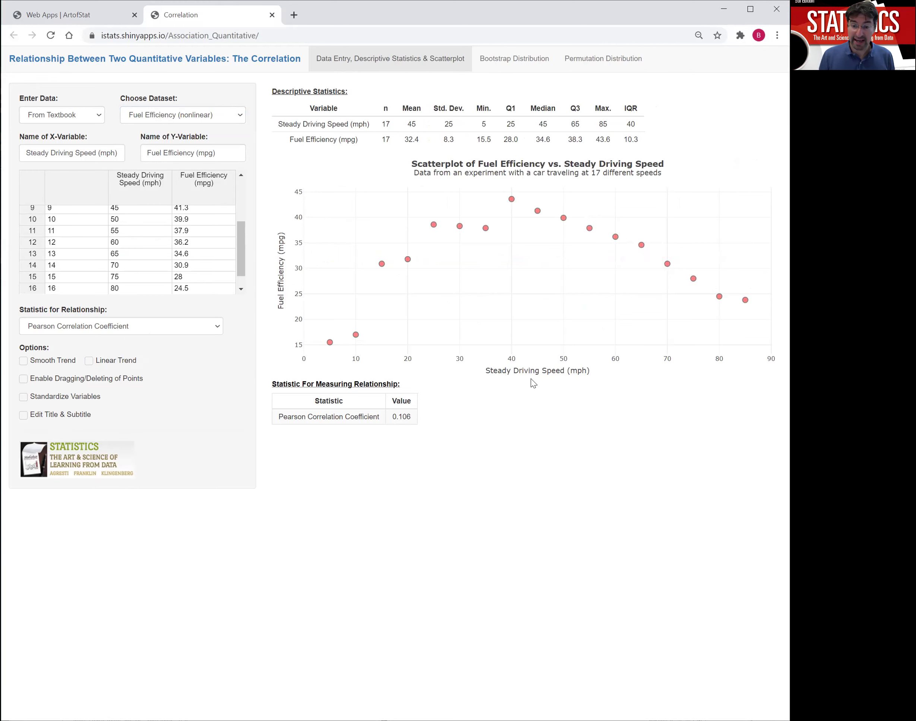
- Inspect points from the lowest to the highest driving speed on the fuel efficiency scatterplot, and add the smooth trend
mouse_move(331, 352)
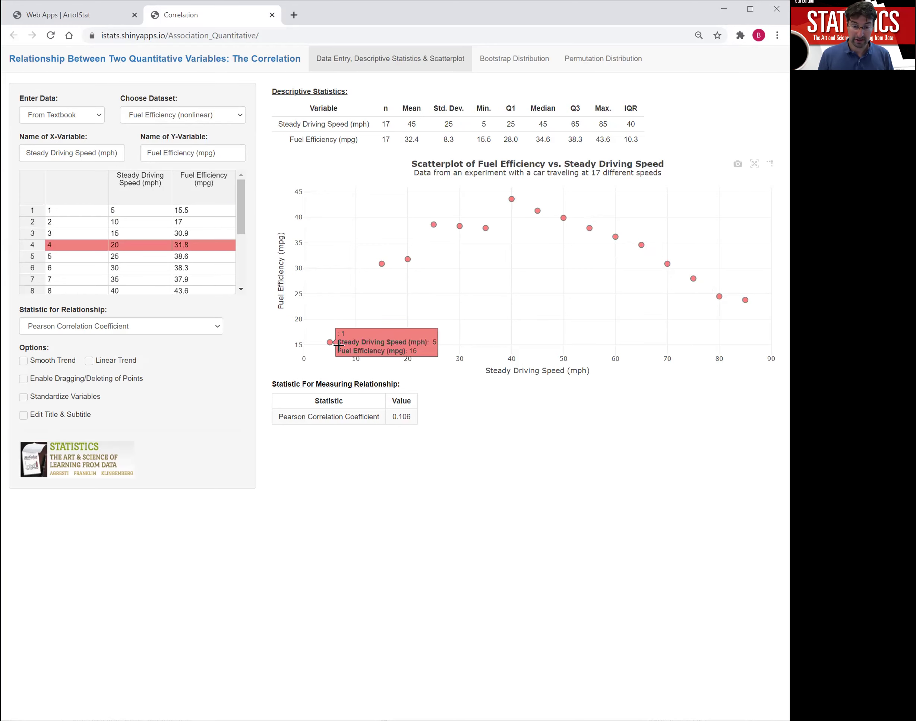
mouse_move(442, 228)
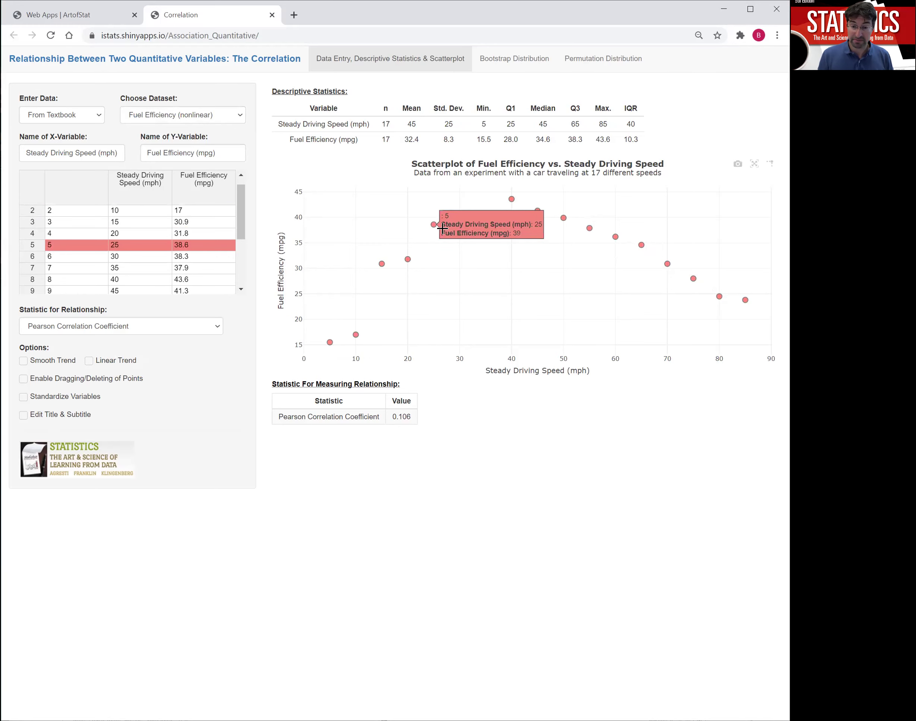
mouse_move(514, 199)
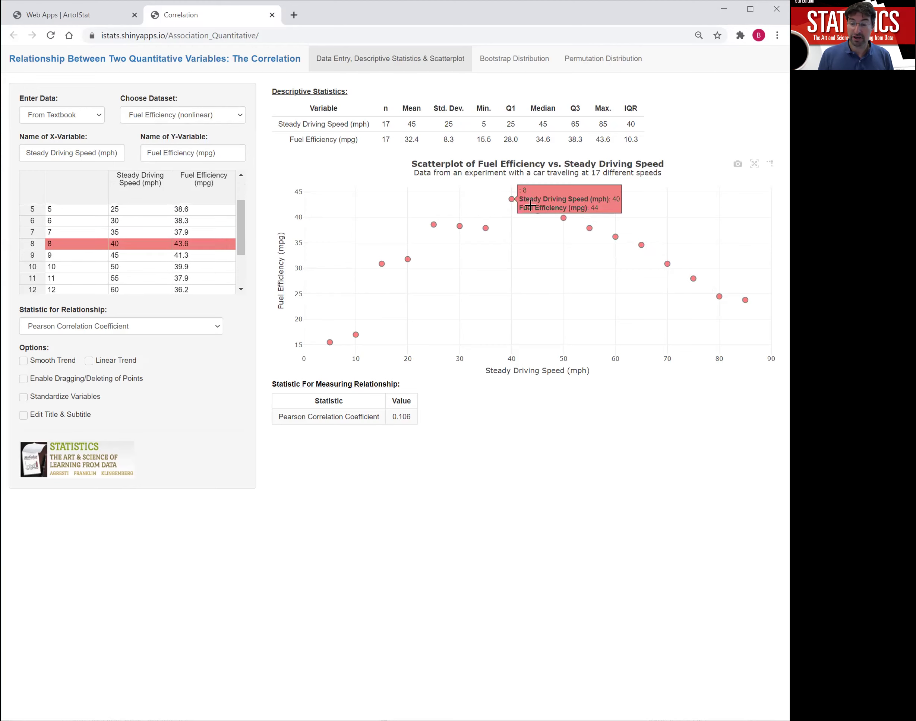
mouse_move(544, 216)
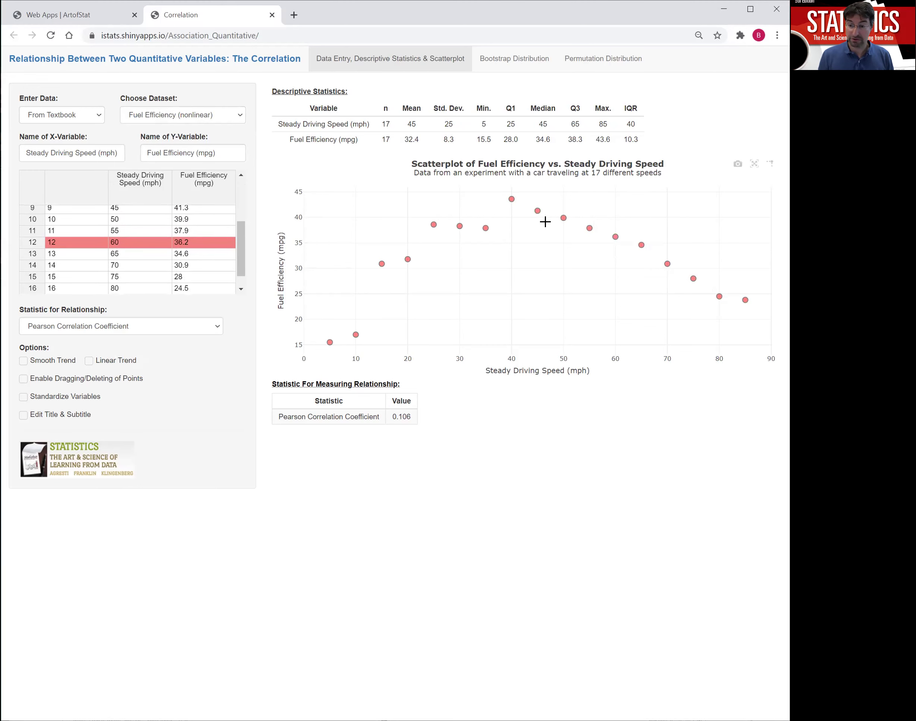
mouse_move(743, 309)
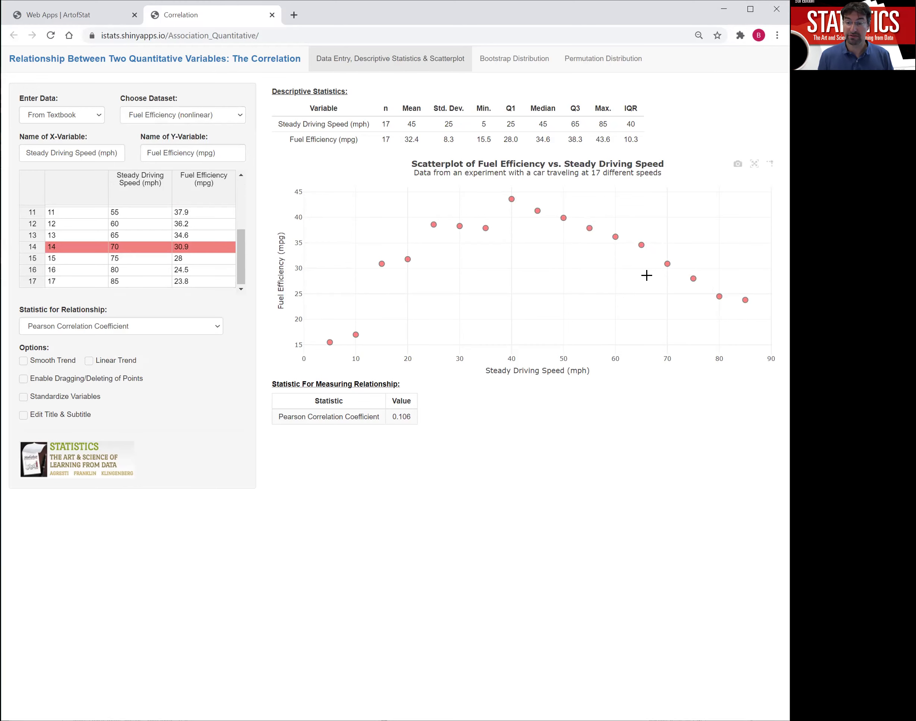
left_click(23, 361)
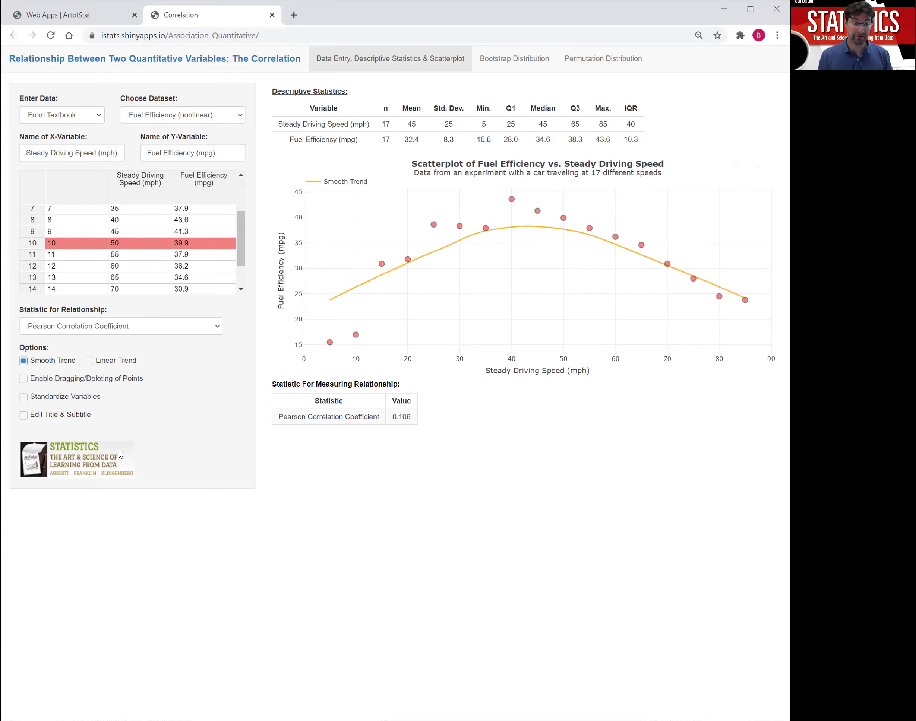